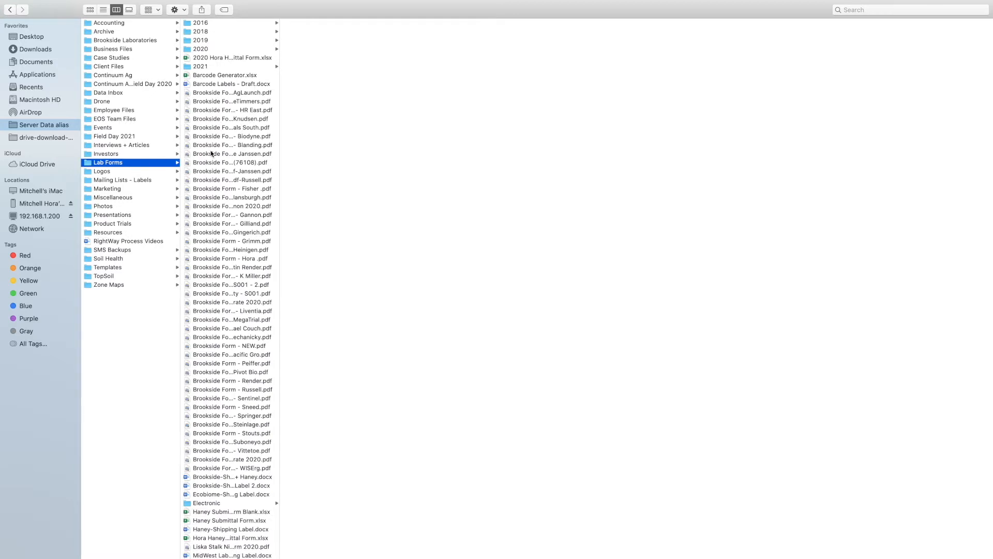
- Open "Brookside Form - NEW.pdf" from the Lab Forms folder
{"action": "scroll", "coordinate": [249, 310], "scroll_direction": "down", "scroll_amount": 2}
{"action": "scroll", "coordinate": [249, 310], "scroll_direction": "down", "scroll_amount": 5}
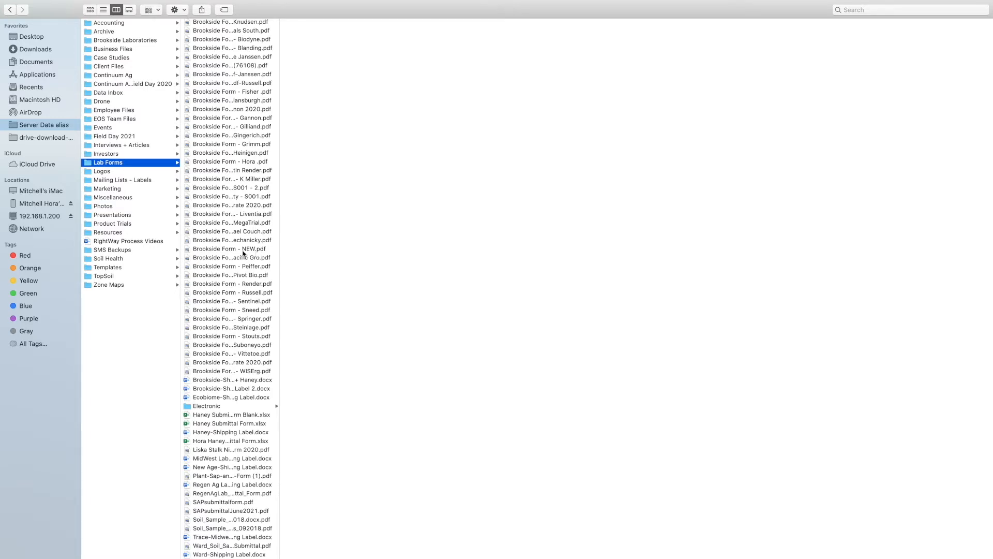
{"action": "left_click", "coordinate": [243, 250]}
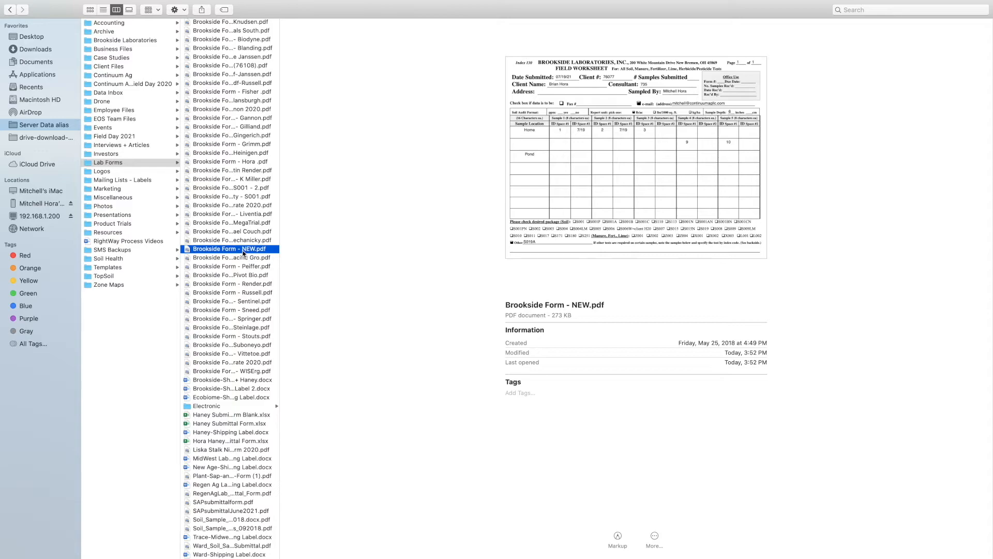
{"action": "double_click", "coordinate": [243, 252]}
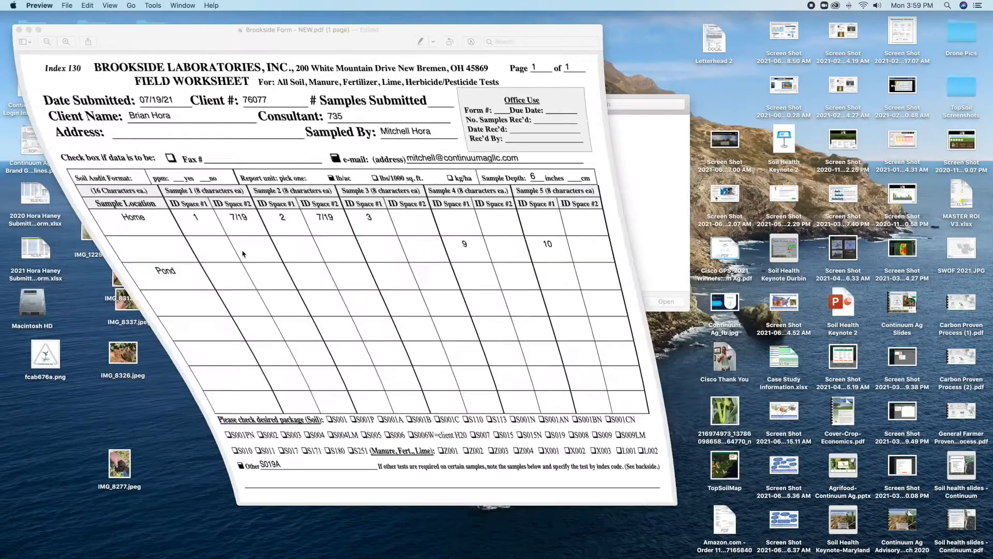
- Set the Brookside form's client number field to NEW and clear its submission date and client name
{"action": "double_click", "coordinate": [271, 101]}
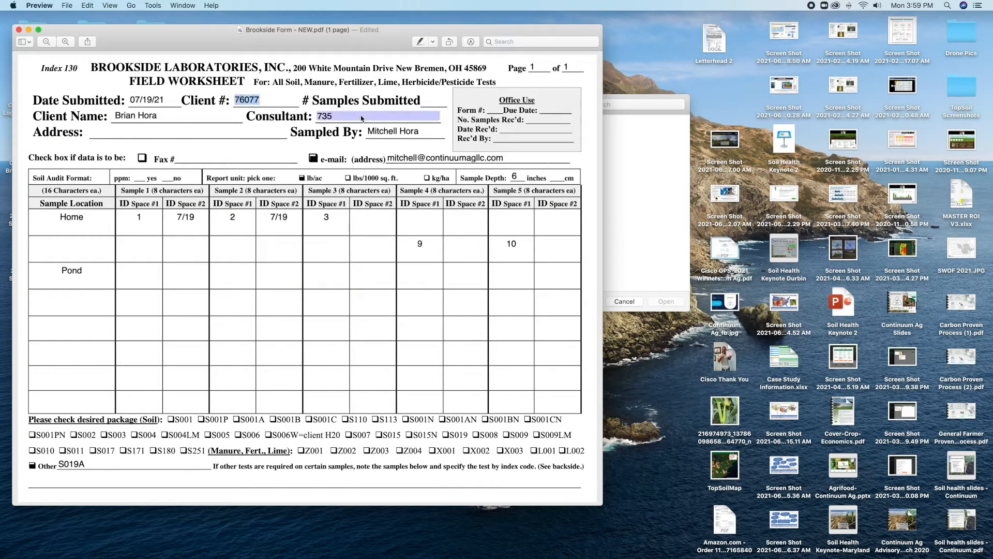
{"action": "type", "text": "NEW"}
{"action": "left_click", "coordinate": [168, 101]}
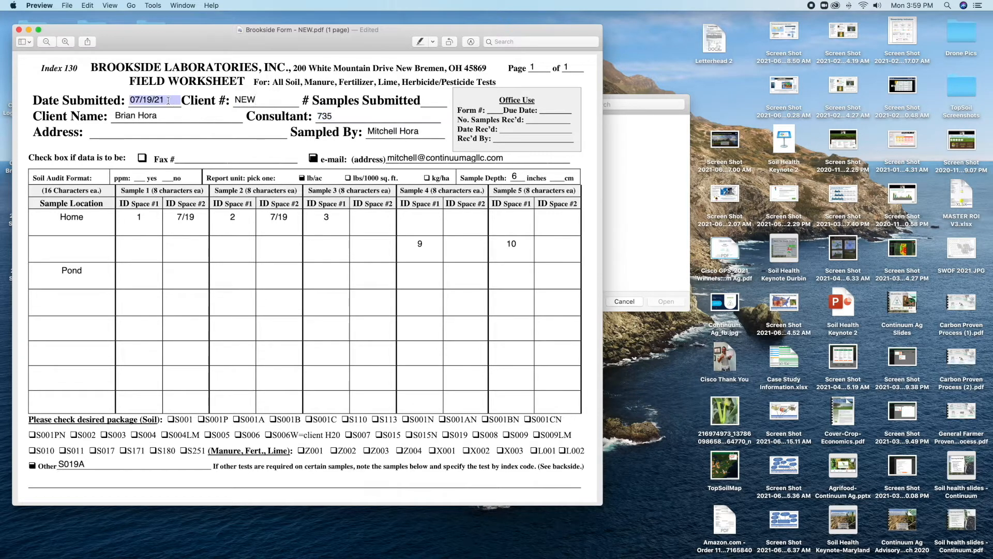
{"action": "left_click", "coordinate": [131, 99]}
{"action": "left_click", "coordinate": [171, 100]}
{"action": "left_click", "coordinate": [171, 100]}
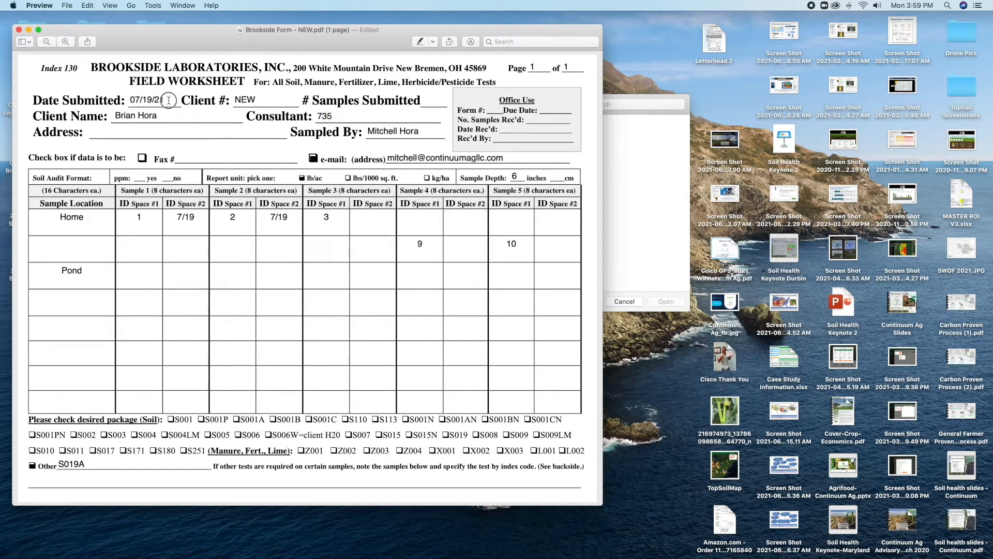
{"action": "scroll", "coordinate": [170, 100], "scroll_direction": "up", "scroll_amount": 1}
{"action": "left_click", "coordinate": [151, 99]}
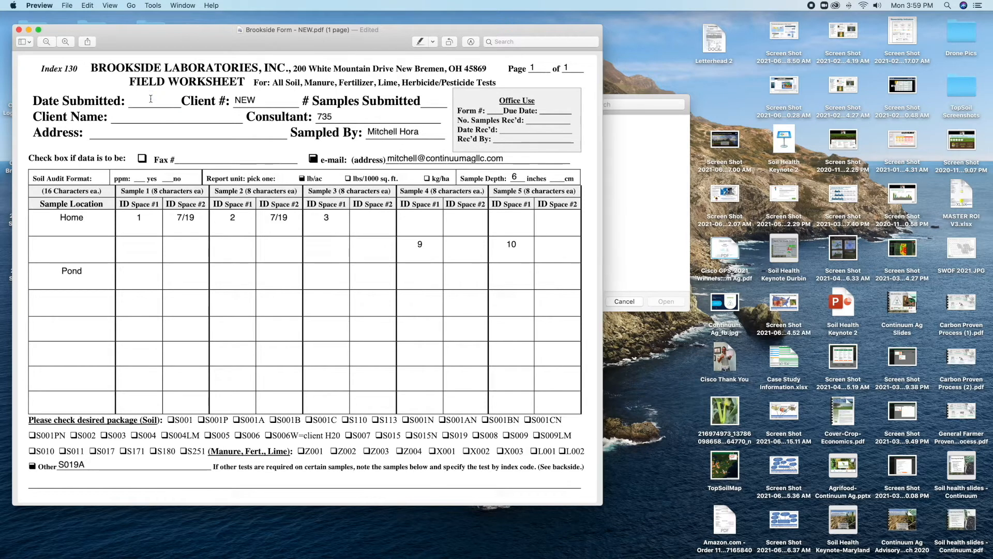
- Replace the sample location Pond in the third row of the Brookside form with "New"
{"action": "left_click", "coordinate": [259, 101]}
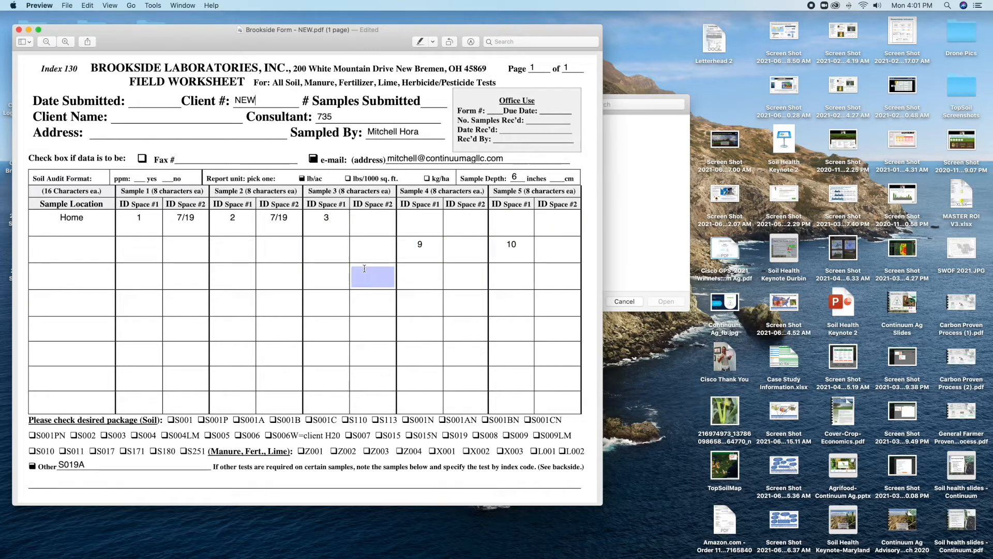
{"action": "left_click", "coordinate": [93, 278]}
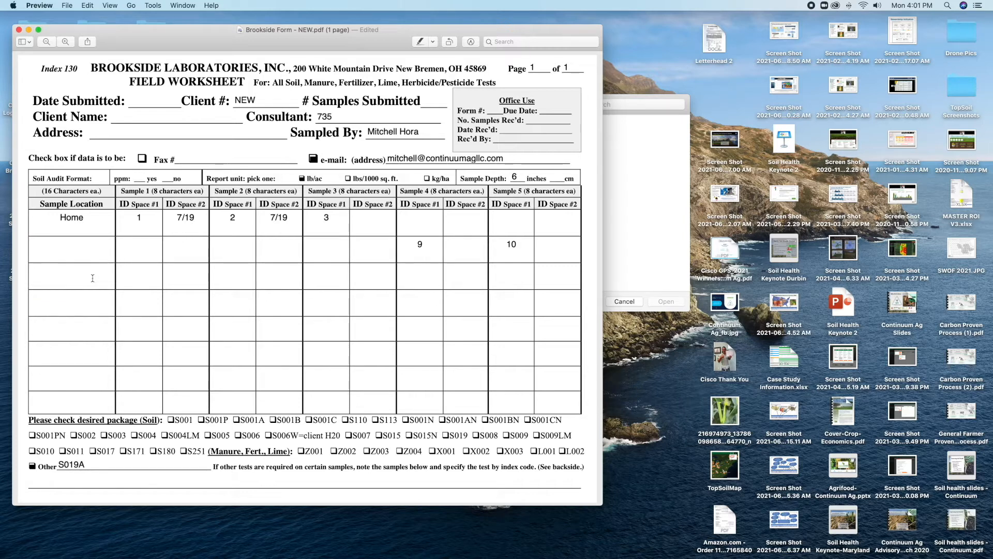
{"action": "type", "text": "New"}
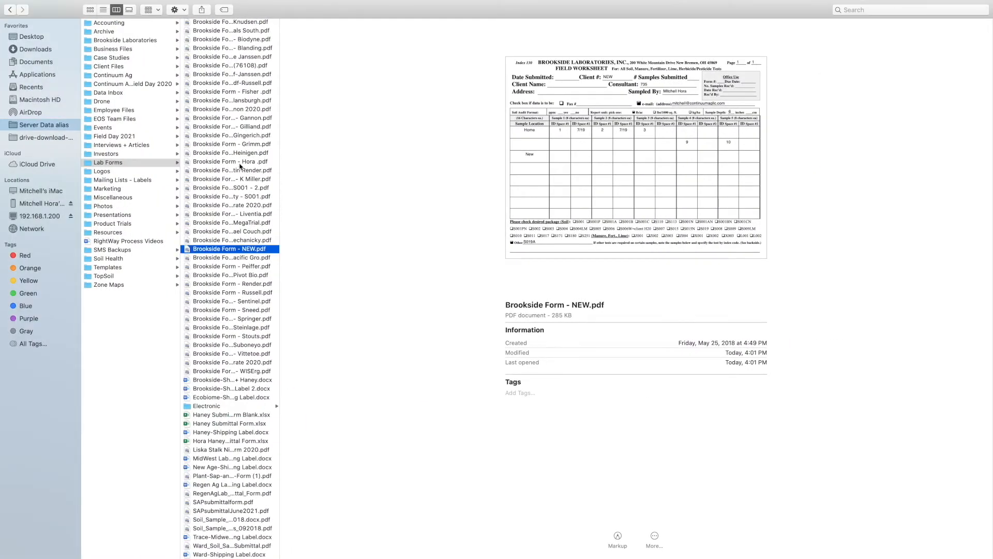
- Open "RegenAgLab_Submittal_Form NEW .pdf" from the 2021 subfolder of Lab Forms
{"action": "scroll", "coordinate": [240, 166], "scroll_direction": "up", "scroll_amount": 5}
{"action": "left_click", "coordinate": [218, 67]}
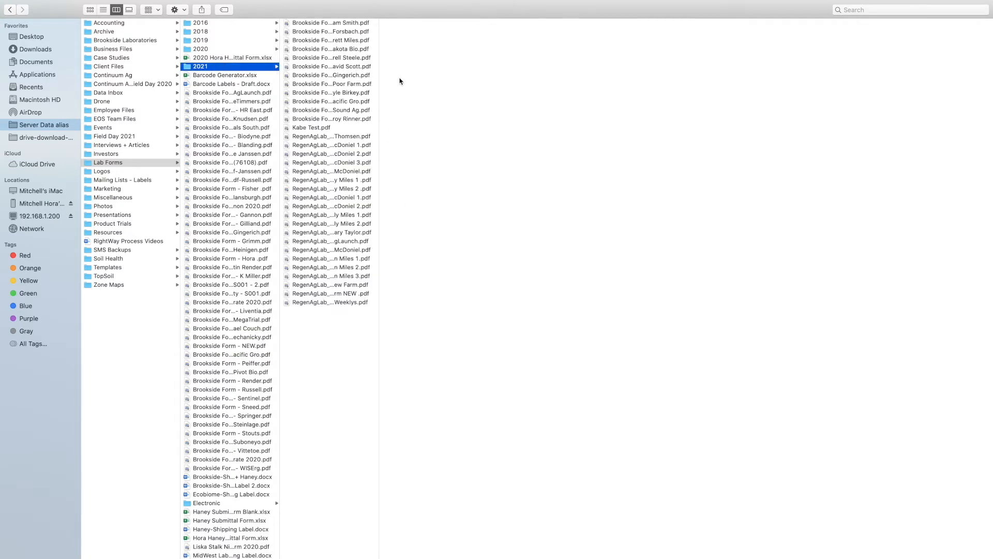
{"action": "left_click", "coordinate": [344, 294]}
{"action": "double_click", "coordinate": [344, 294]}
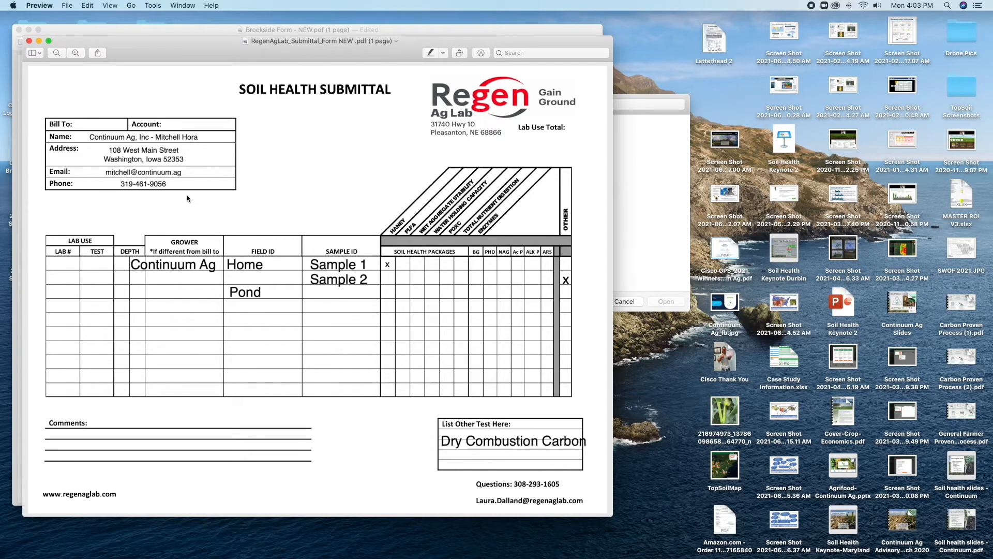
- Show the markup tools and copy the x mark from Sample 1 into the Haney column for Sample 2
{"action": "left_click", "coordinate": [487, 53]}
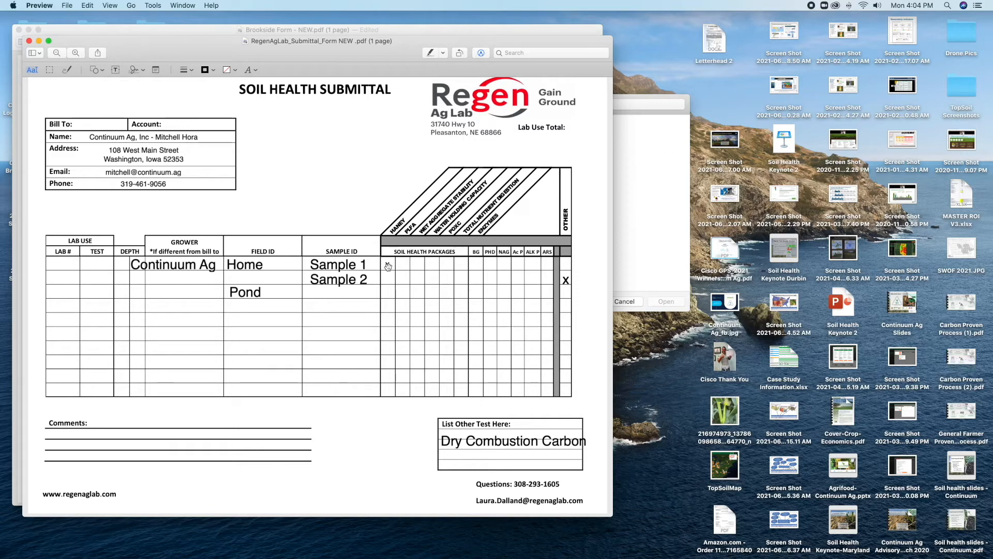
{"action": "scroll", "coordinate": [388, 266], "scroll_direction": "up", "scroll_amount": 1}
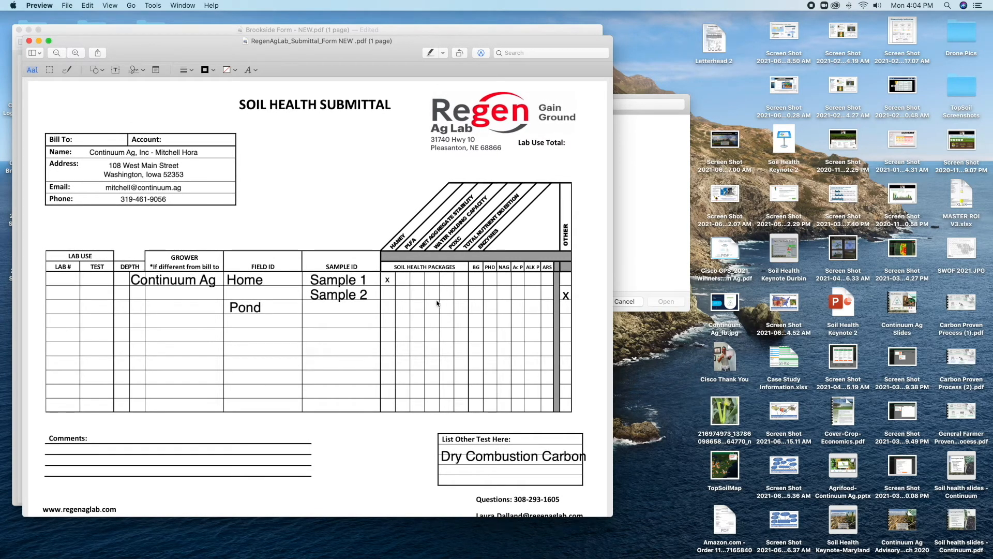
{"action": "scroll", "coordinate": [465, 306], "scroll_direction": "down", "scroll_amount": 2}
{"action": "scroll", "coordinate": [466, 306], "scroll_direction": "up", "scroll_amount": 2}
{"action": "left_click_drag", "start_coordinate": [390, 280], "coordinate": [390, 292]}
{"action": "double_click", "coordinate": [390, 295]}
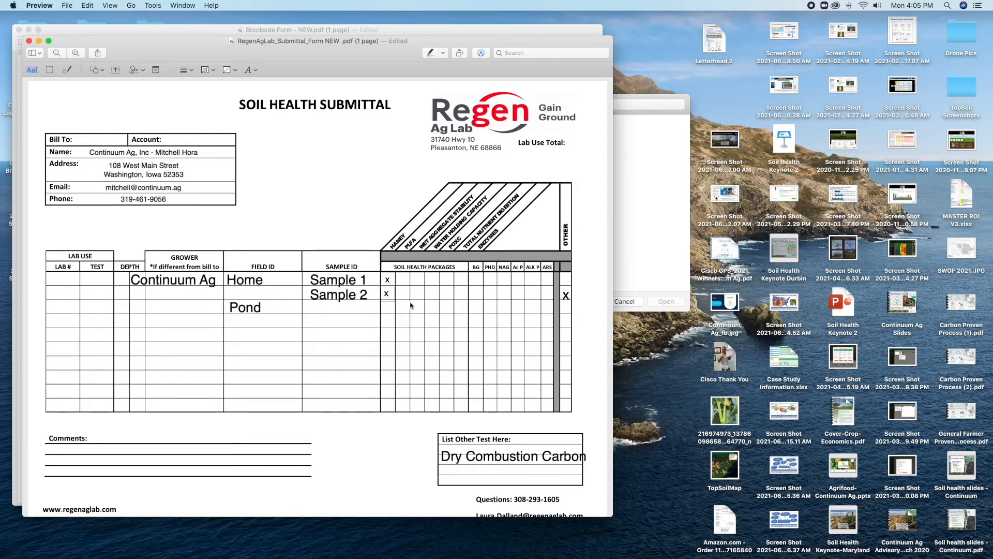
{"action": "left_click", "coordinate": [569, 309]}
{"action": "scroll", "coordinate": [596, 357], "scroll_direction": "down", "scroll_amount": 2}
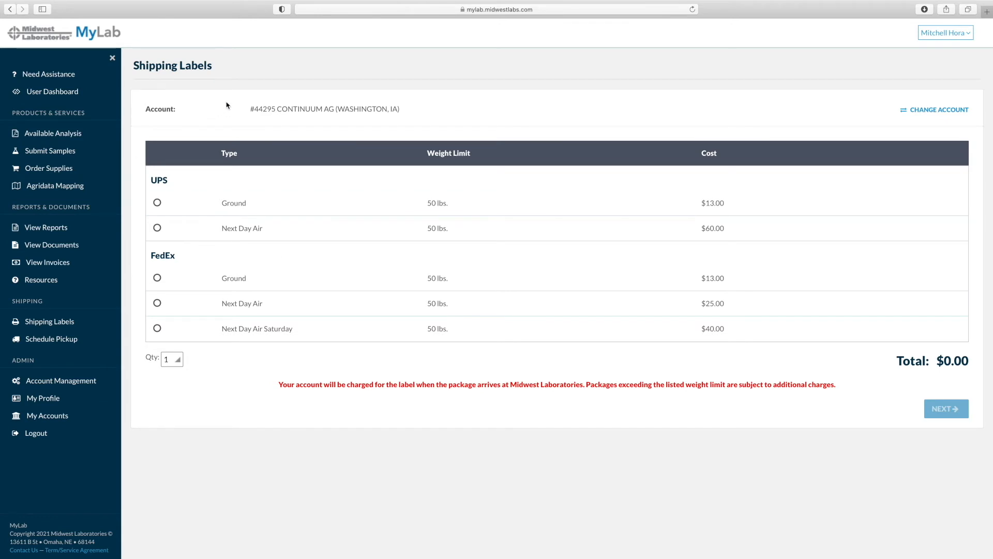
- In the Midwest Laboratories MyLab portal, return to the dashboard and open the Submit Samples page
{"action": "left_click", "coordinate": [89, 31]}
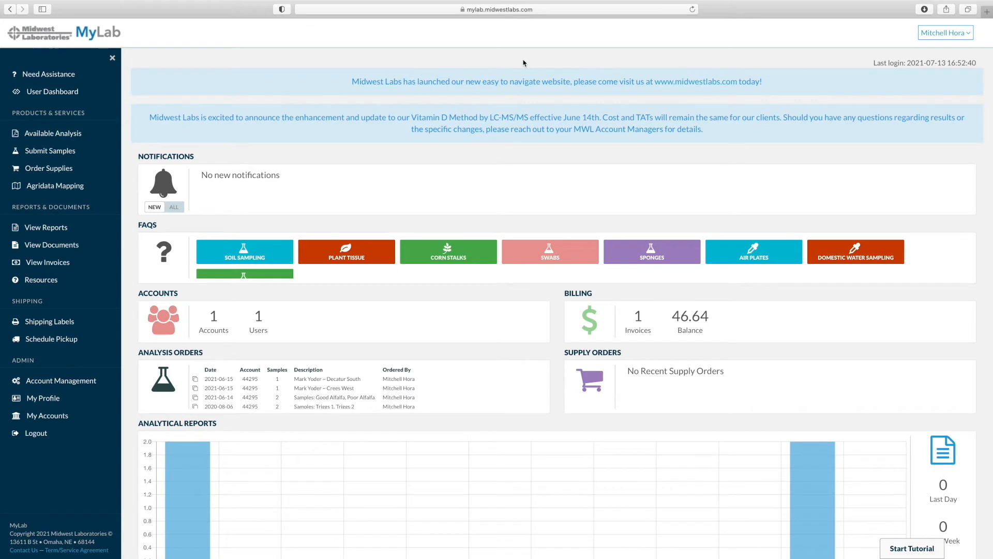
{"action": "left_click", "coordinate": [538, 10]}
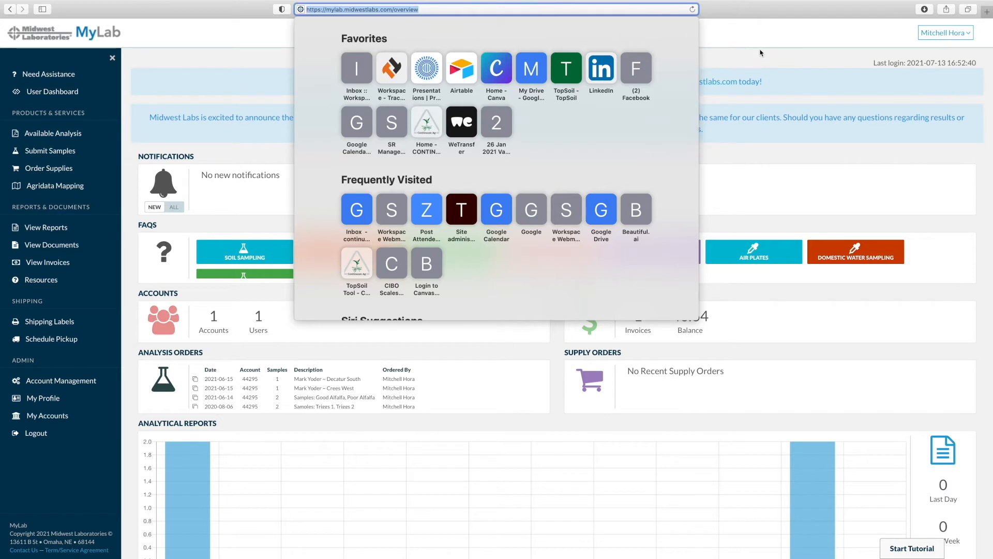
{"action": "left_click", "coordinate": [780, 57]}
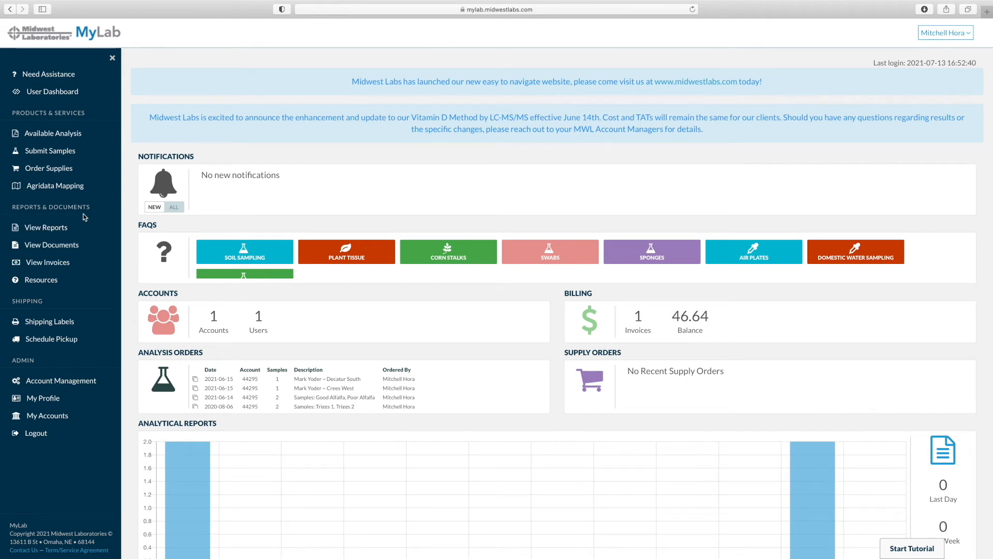
{"action": "left_click", "coordinate": [80, 154]}
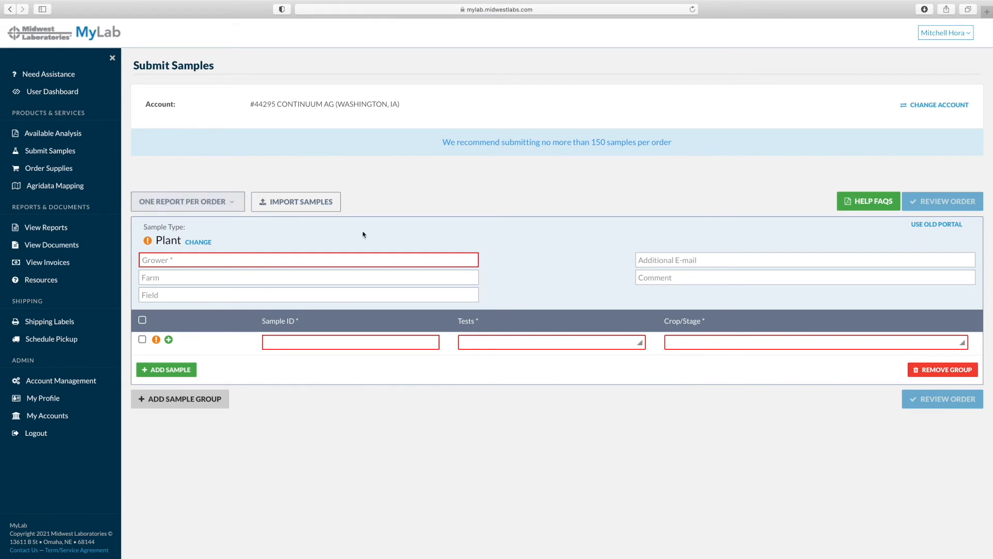
- Enter Sample 1 as the first plant sample's ID and assign it the Plant Tissue Complete test
{"action": "left_click", "coordinate": [349, 259]}
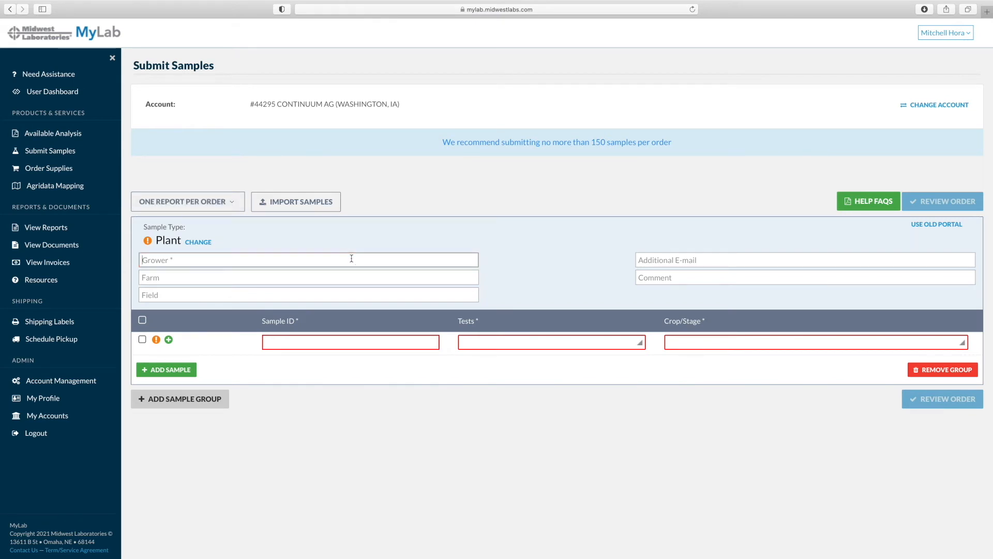
{"action": "left_click", "coordinate": [233, 280]}
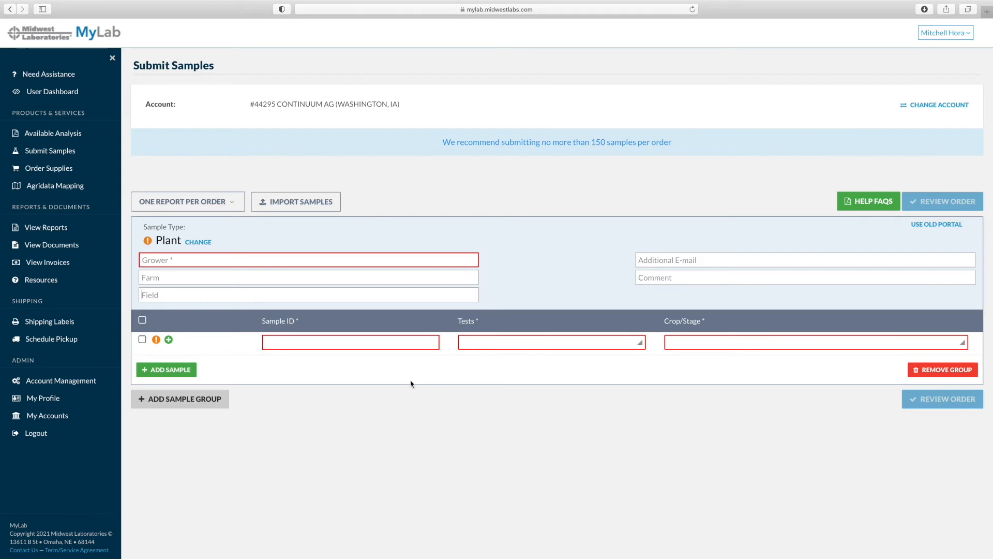
{"action": "left_click", "coordinate": [350, 342]}
{"action": "type", "text": "Sample 1"}
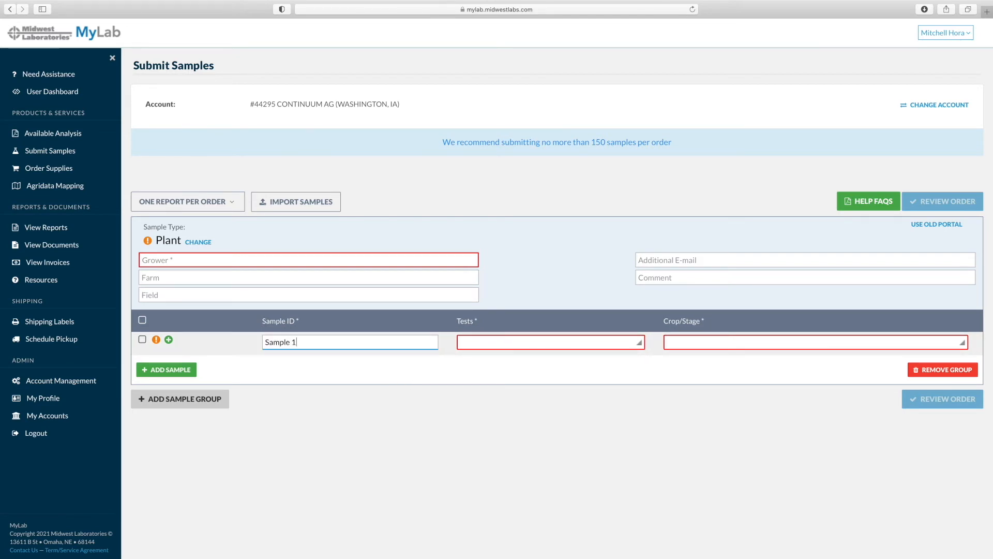
{"action": "left_click", "coordinate": [513, 343]}
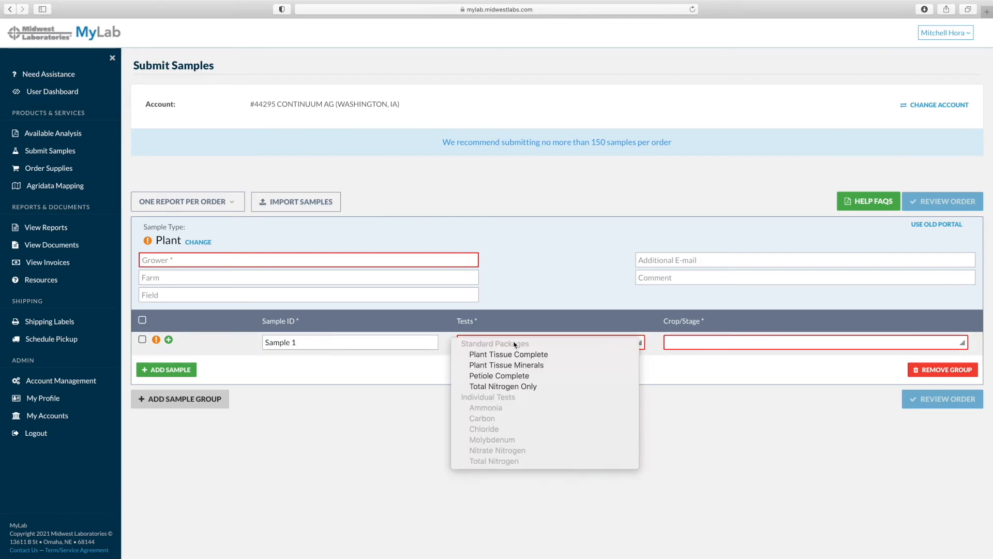
{"action": "left_click", "coordinate": [561, 354]}
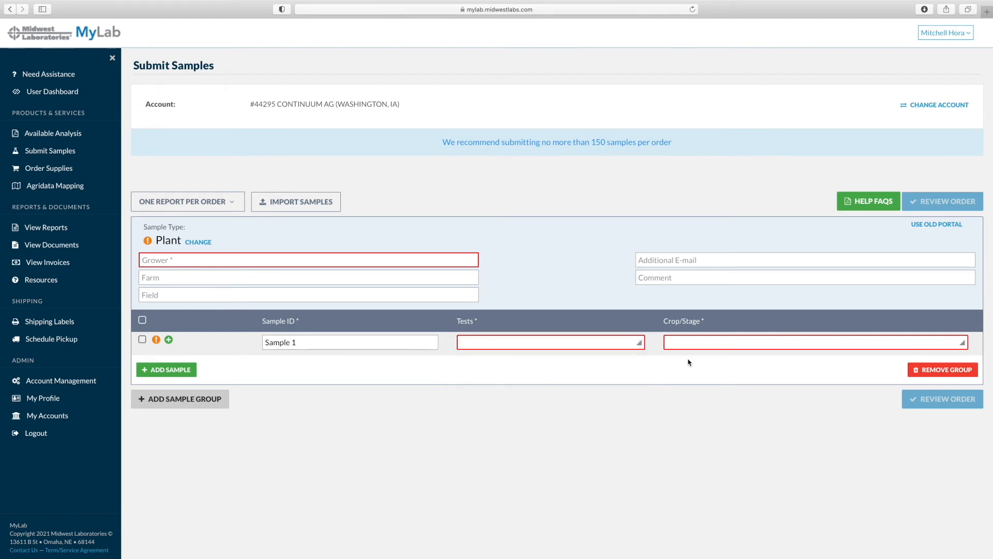
- Look through the available crop and growth stage options for Sample 1 without choosing one
{"action": "scroll", "coordinate": [781, 429], "scroll_direction": "down", "scroll_amount": 10}
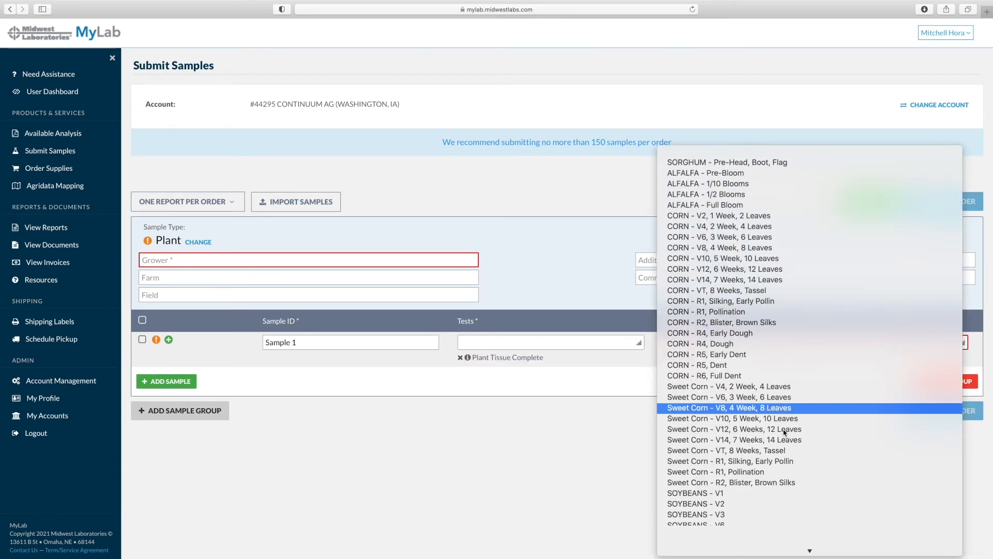
{"action": "scroll", "coordinate": [774, 426], "scroll_direction": "up", "scroll_amount": 3}
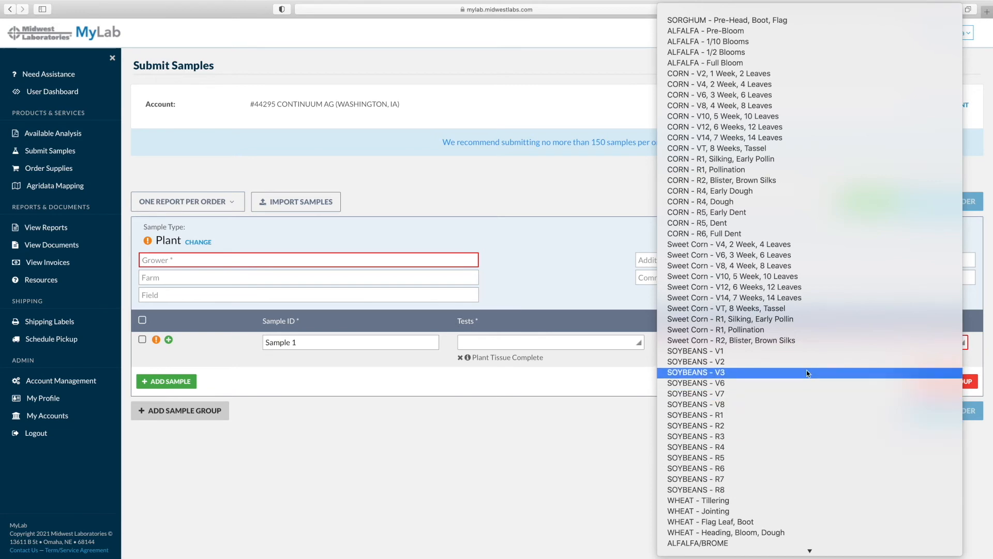
{"action": "scroll", "coordinate": [808, 355], "scroll_direction": "down", "scroll_amount": 5}
{"action": "scroll", "coordinate": [809, 355], "scroll_direction": "up", "scroll_amount": 5}
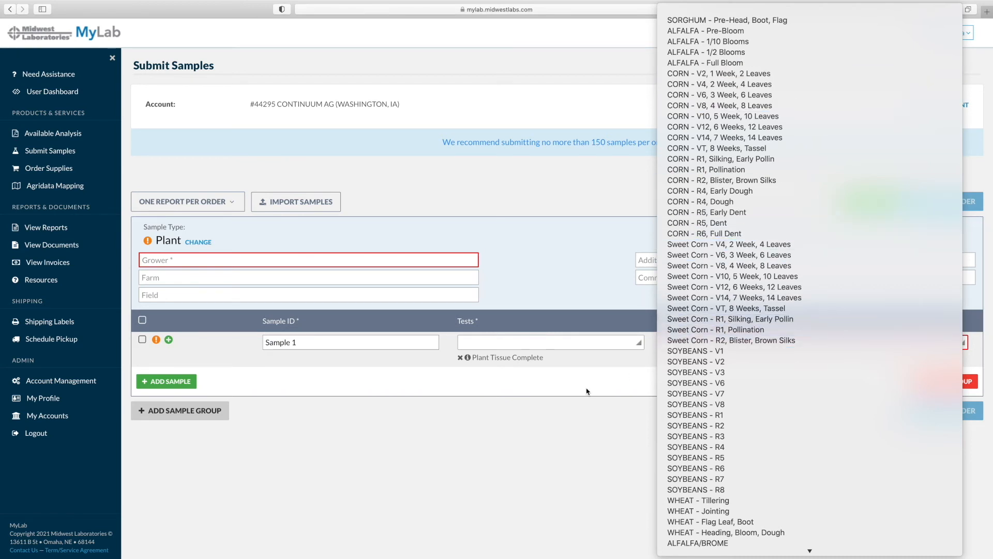
{"action": "left_click", "coordinate": [496, 418]}
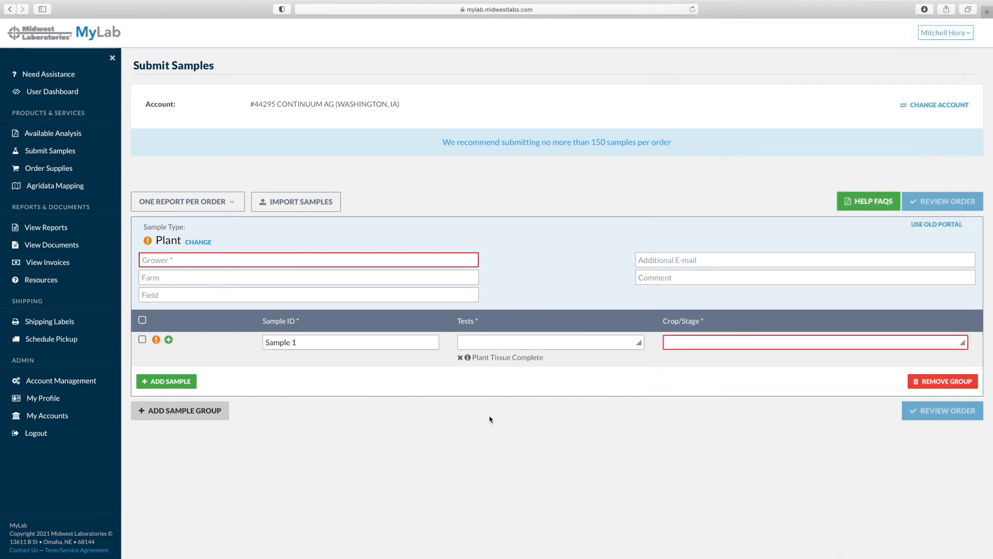
- Add two more plant samples to the group with the IDs Treated1 and Treated 2
{"action": "left_click", "coordinate": [176, 383]}
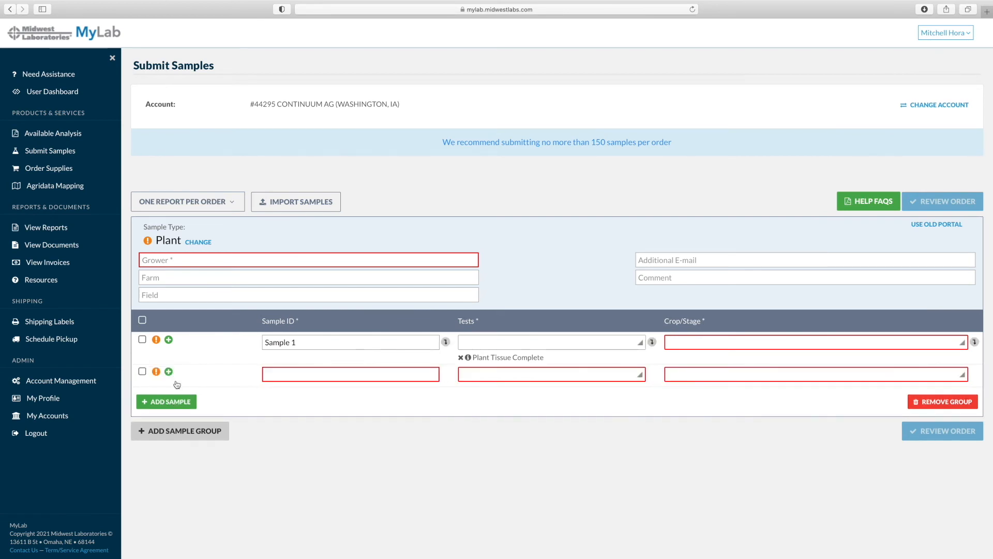
{"action": "left_click", "coordinate": [329, 376]}
{"action": "type", "text": "Treated1"}
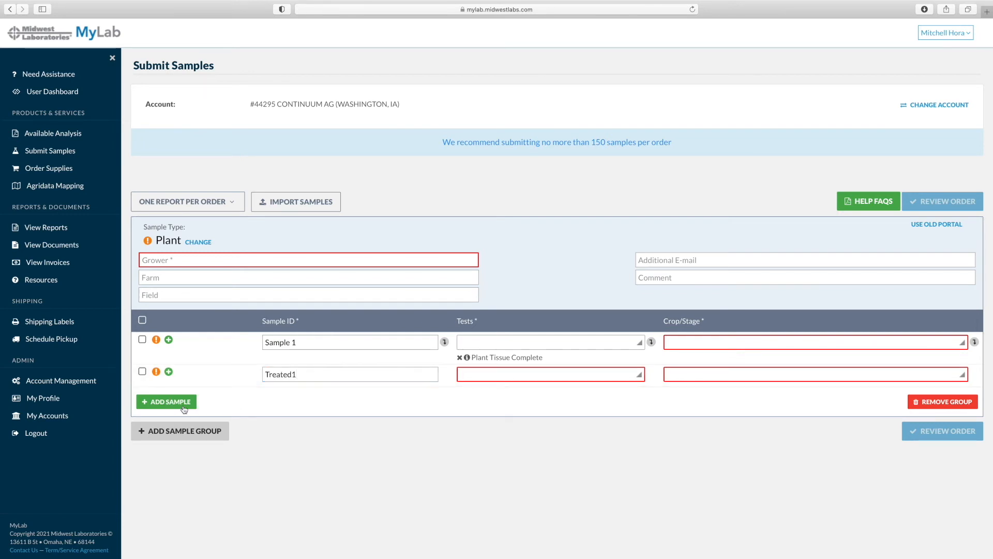
{"action": "left_click", "coordinate": [182, 406]}
{"action": "type", "text": "Terea"}
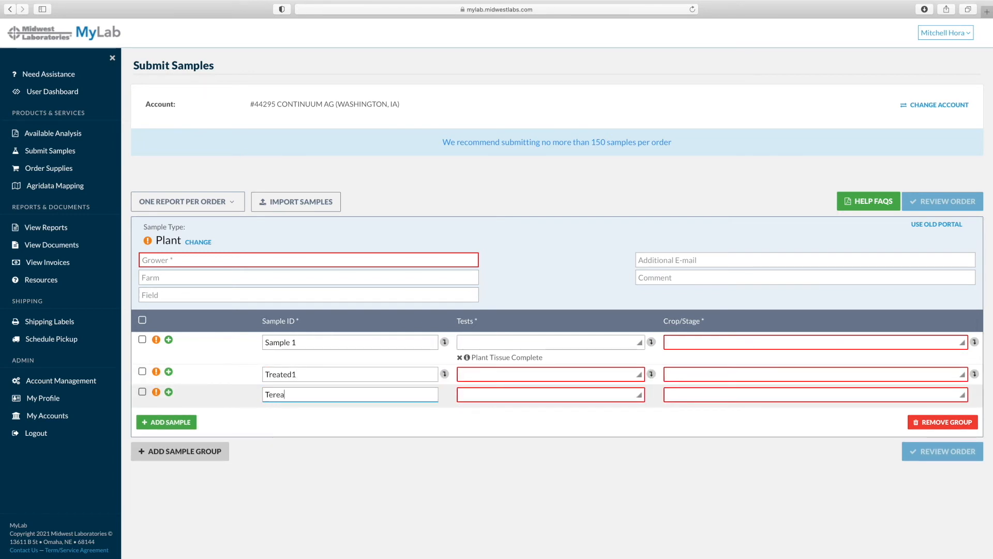
{"action": "key", "text": "BackSpace"}
{"action": "key", "text": "BackSpace"}
{"action": "key", "text": "BackSpace"}
{"action": "key", "text": "BackSpace"}
{"action": "type", "text": "reated 2"}
- Assign the Plant Tissue Complete test to the Treated1 and Treated 2 samples
{"action": "left_click", "coordinate": [516, 375]}
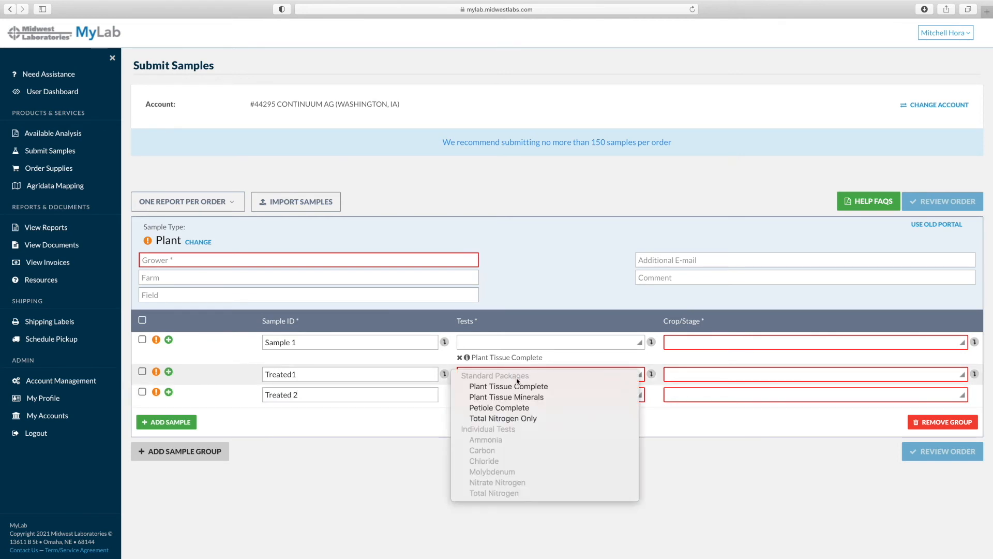
{"action": "left_click", "coordinate": [543, 387]}
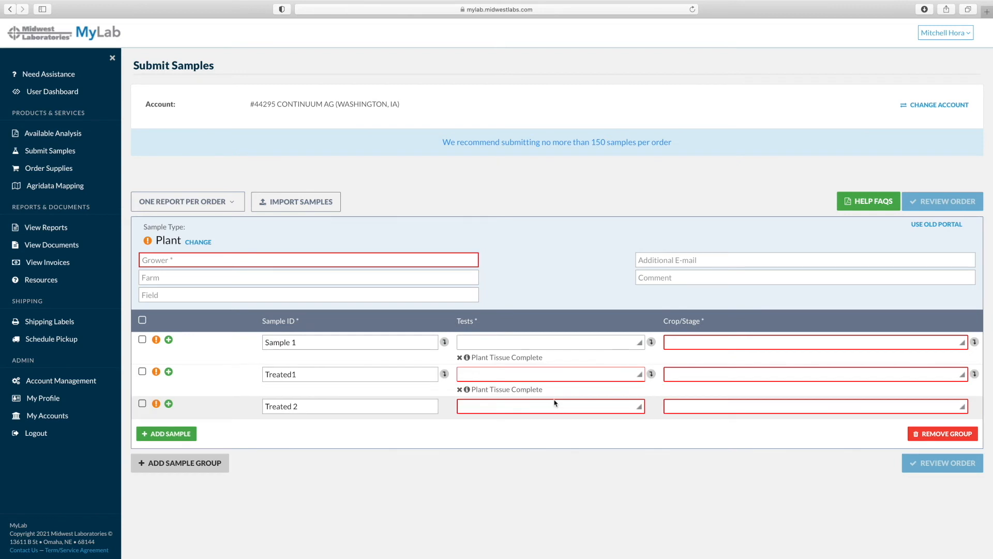
{"action": "left_click", "coordinate": [557, 405]}
{"action": "left_click", "coordinate": [675, 403]}
- Set the crop and growth stage of Sample 1, Treated1 and Treated 2 to CORN - V2, 1 Week, 2 Leaves
{"action": "left_click", "coordinate": [740, 343]}
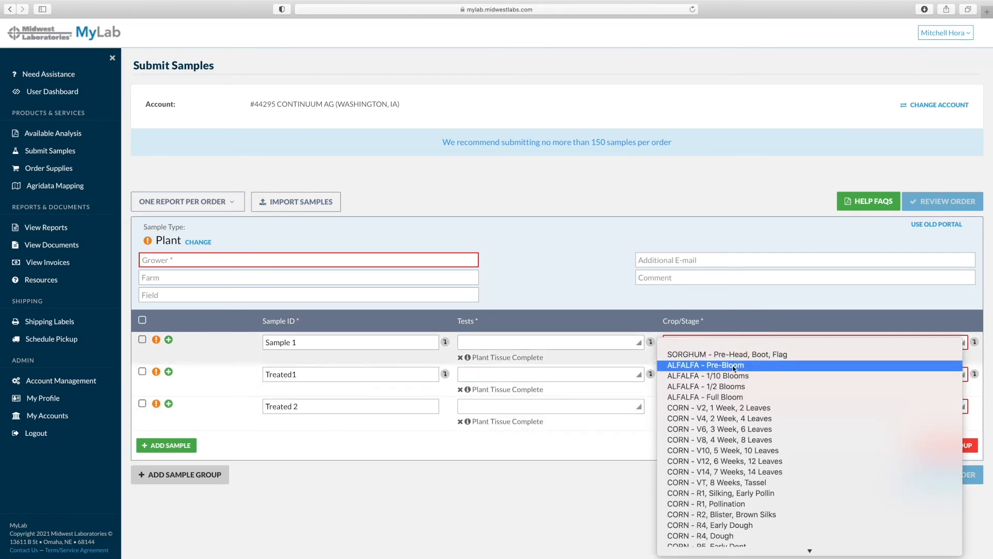
{"action": "left_click", "coordinate": [741, 408]}
{"action": "left_click", "coordinate": [727, 375]}
{"action": "left_click", "coordinate": [751, 440]}
{"action": "left_click", "coordinate": [734, 406]}
{"action": "left_click", "coordinate": [751, 460]}
{"action": "left_click", "coordinate": [750, 409]}
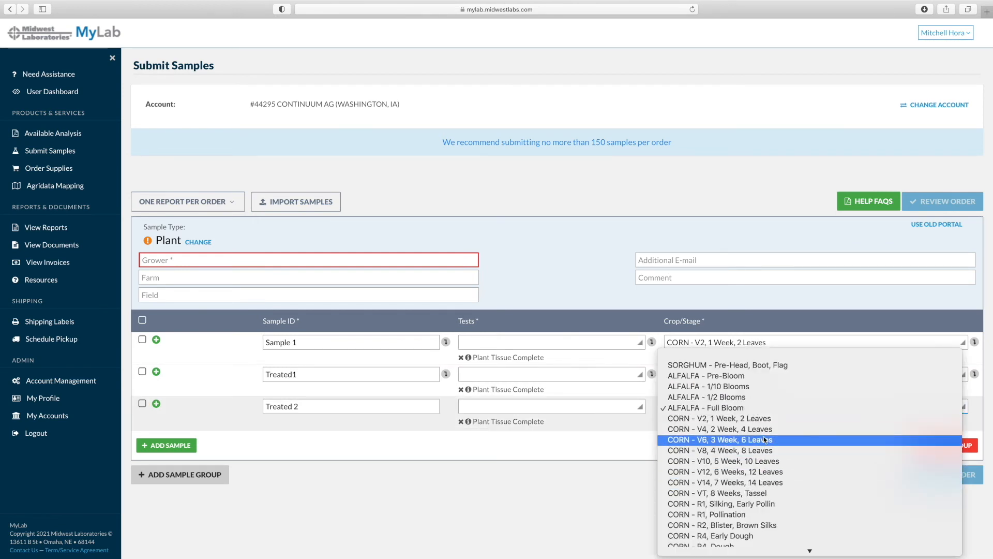
{"action": "left_click", "coordinate": [750, 418]}
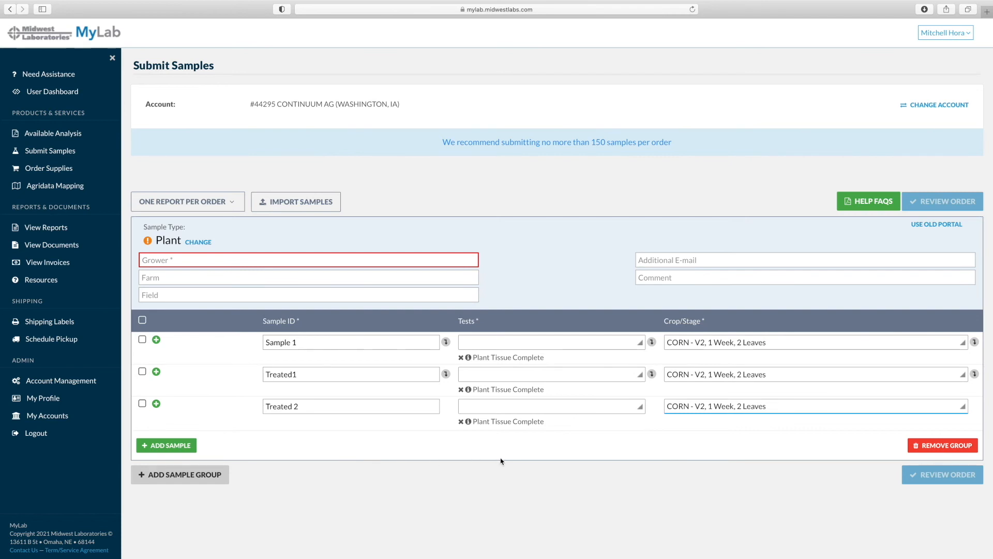
- Fill in Continuum Ag as the grower and Home as both the farm and the field, and submit the order for review
{"action": "left_click", "coordinate": [306, 260]}
{"action": "type", "text": "Co"}
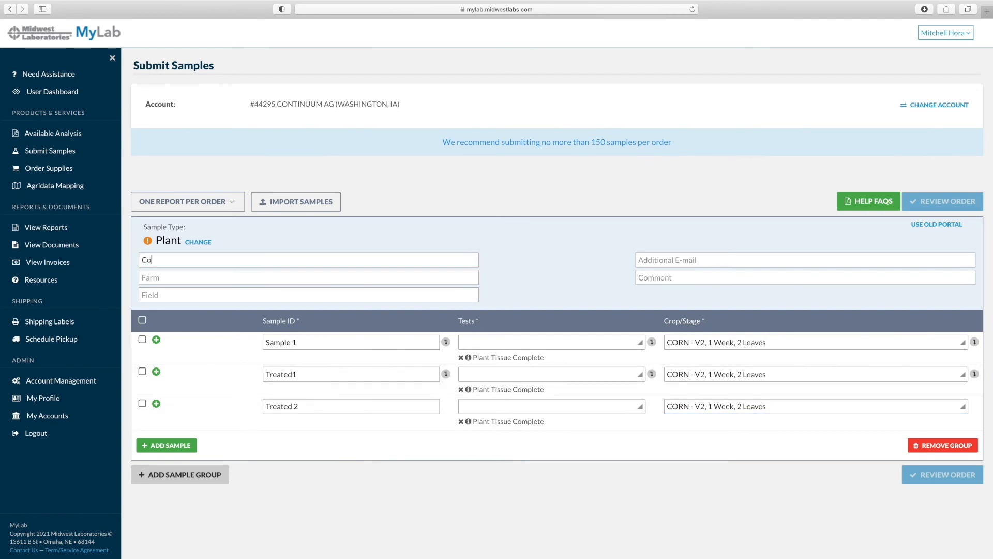
{"action": "type", "text": "ntinuum Ag"}
{"action": "left_click", "coordinate": [232, 279]}
{"action": "type", "text": "Home"}
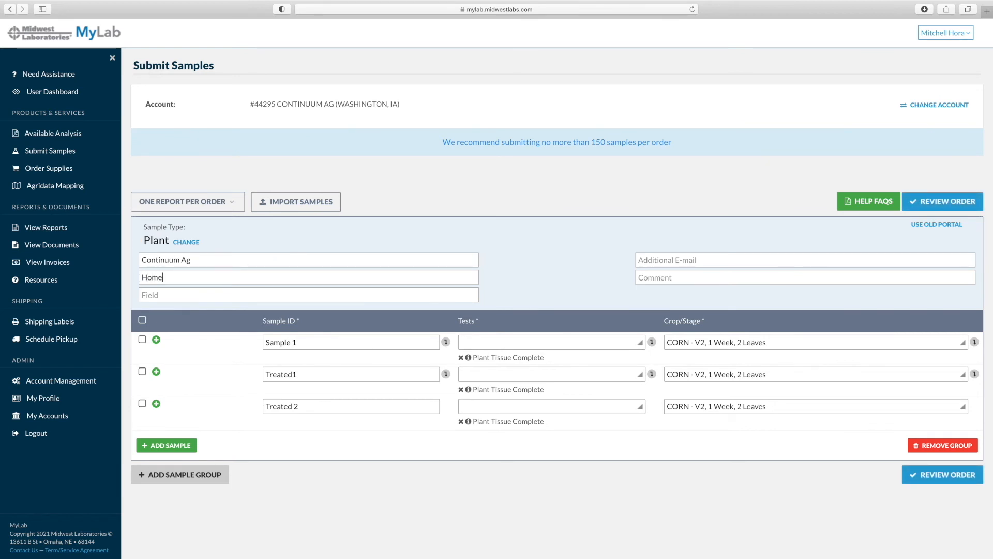
{"action": "left_click", "coordinate": [227, 295]}
{"action": "type", "text": "Home"}
{"action": "left_click", "coordinate": [928, 478]}
- View the UPS and FedEx shipping label options, and open the account's lab reports
{"action": "left_click", "coordinate": [90, 321]}
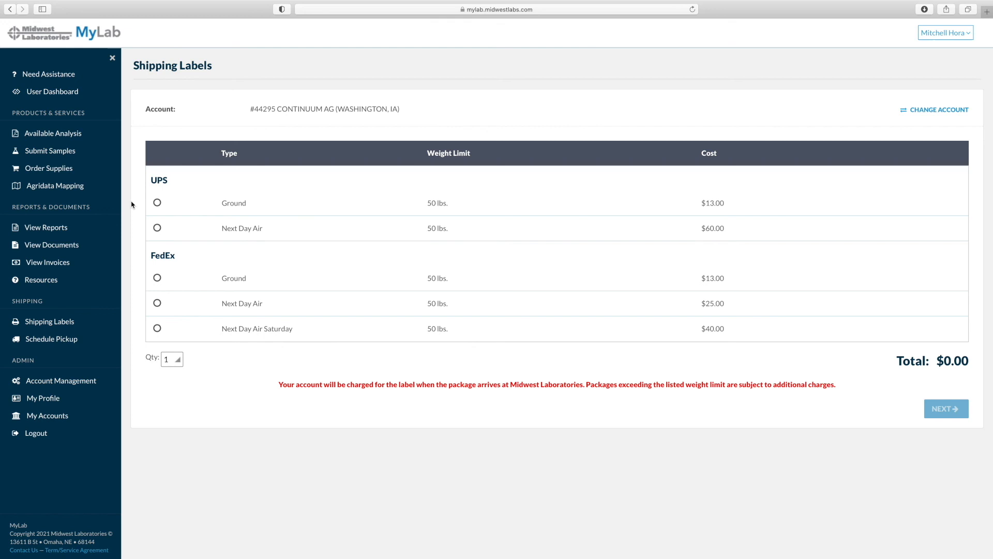
{"action": "left_click", "coordinate": [97, 229]}
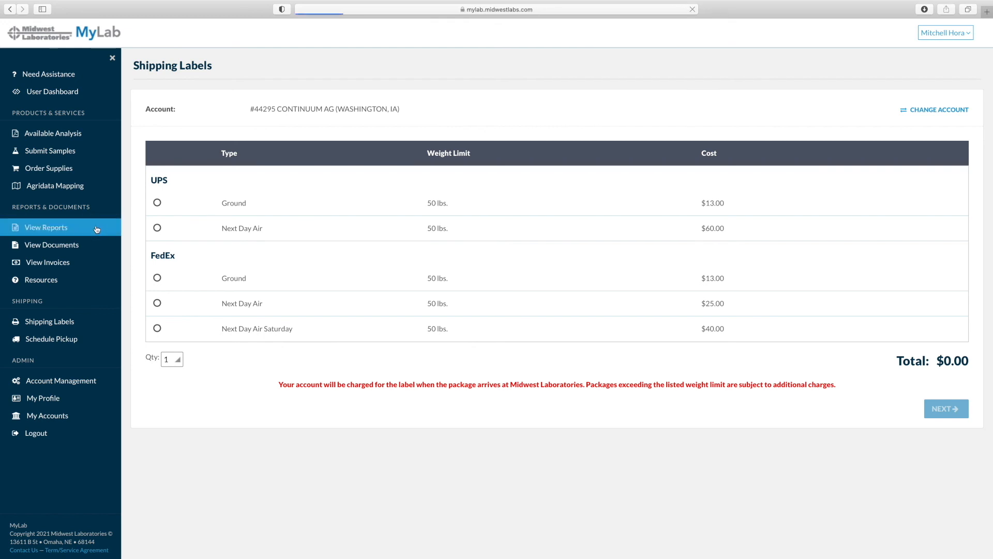